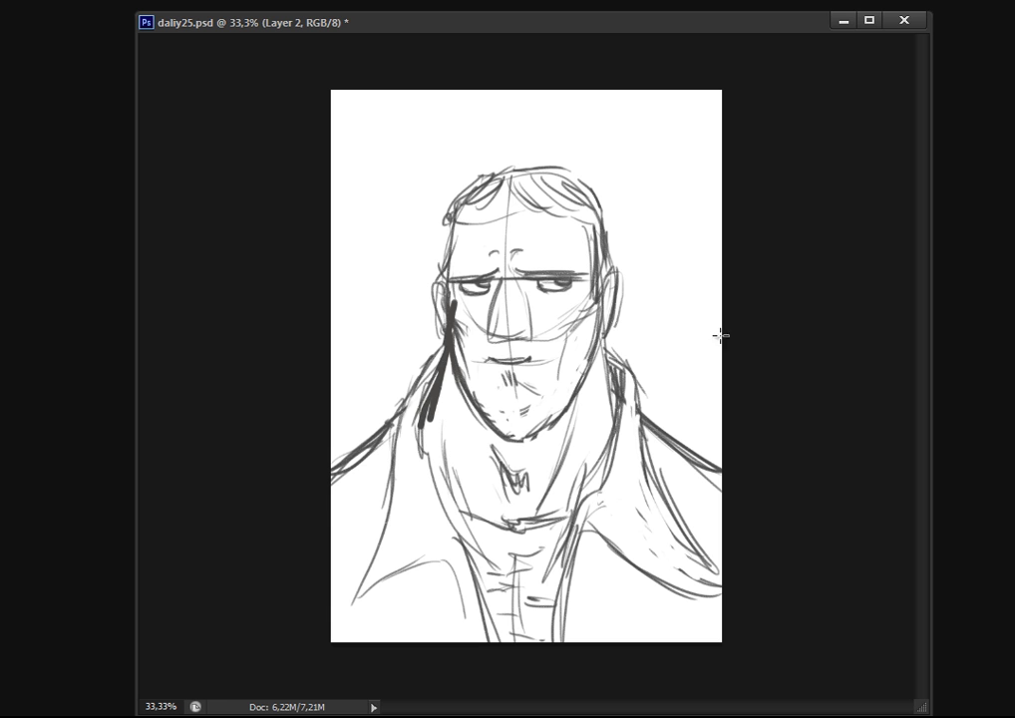
Fill the background behind the portrait line sketch with mid-grey
{"action": "key", "text": "alt+BackSpace"}
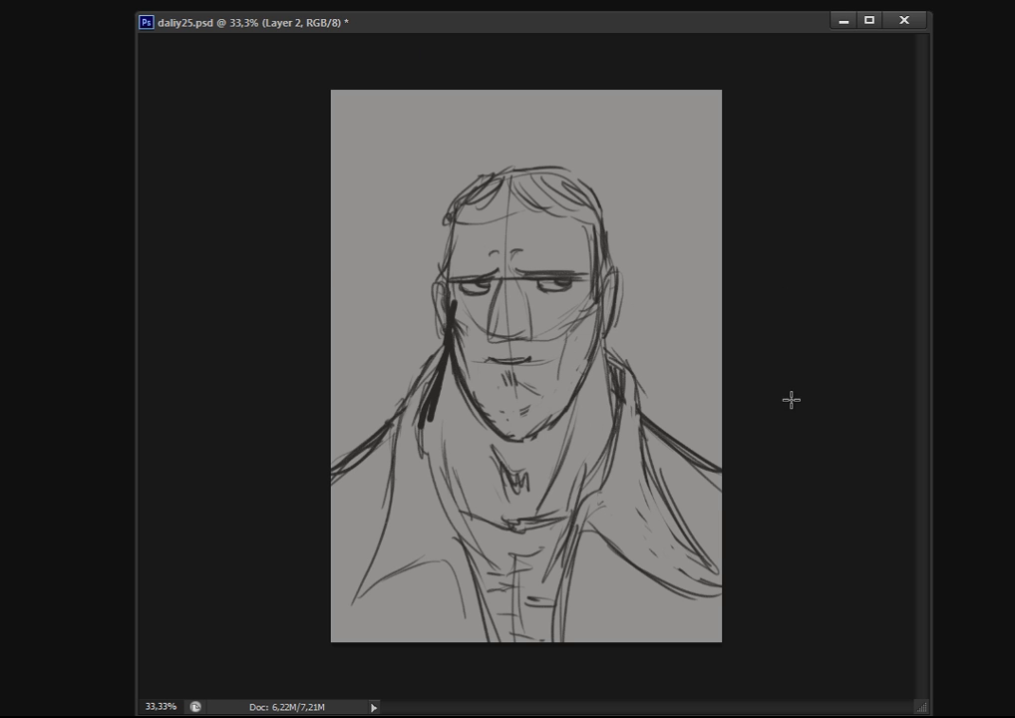
{"action": "key", "text": "alt+bracketleft"}
{"action": "mouse_move", "coordinate": [730, 114]}
{"action": "left_mouse_down"}
{"action": "mouse_move", "coordinate": [684, 164]}
{"action": "mouse_move", "coordinate": [702, 169]}
{"action": "mouse_move", "coordinate": [677, 166]}
{"action": "left_mouse_up"}
{"action": "key", "text": "ctrl+alt+z"}
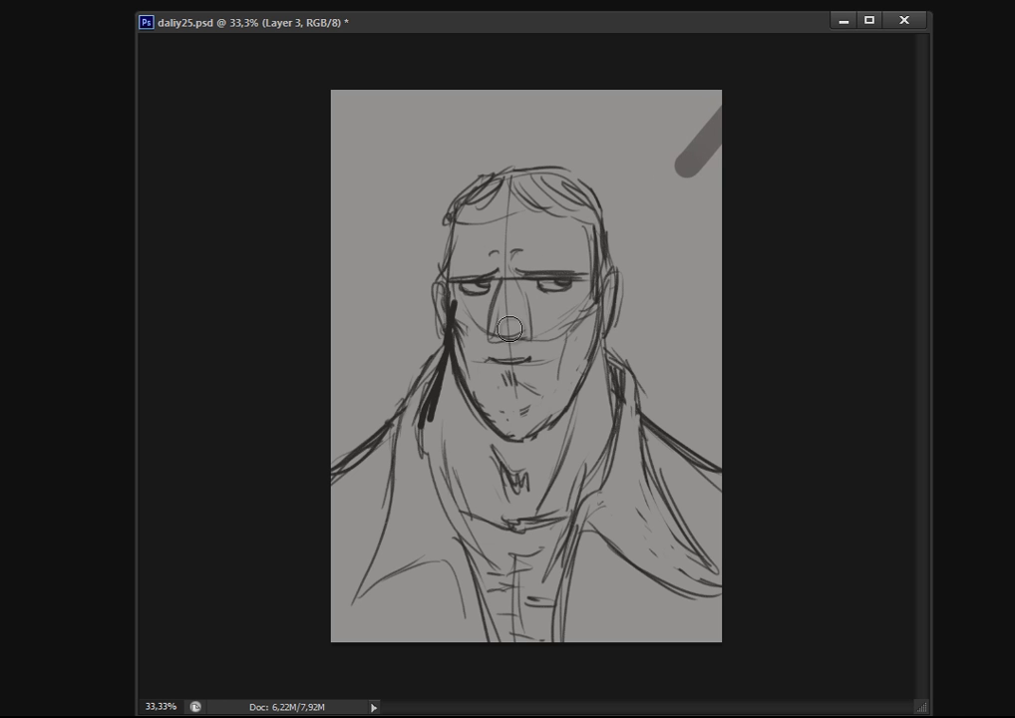
{"action": "key", "text": "ctrl+alt+z"}
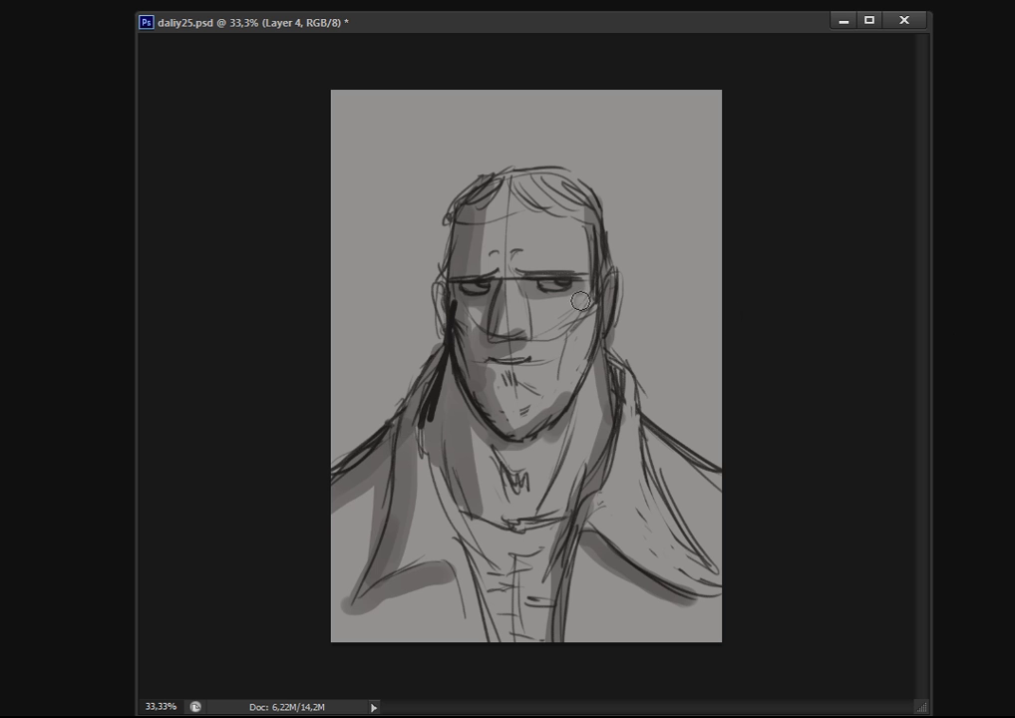
Block in light grey tones on the portrait's forehead, shirt and coat, using a broad and then a smaller brush
{"action": "mouse_move", "coordinate": [531, 259]}
{"action": "left_mouse_down"}
{"action": "mouse_move", "coordinate": [569, 259]}
{"action": "mouse_move", "coordinate": [543, 187]}
{"action": "mouse_move", "coordinate": [524, 252]}
{"action": "mouse_move", "coordinate": [532, 202]}
{"action": "mouse_move", "coordinate": [551, 194]}
{"action": "mouse_move", "coordinate": [556, 242]}
{"action": "mouse_move", "coordinate": [562, 205]}
{"action": "mouse_move", "coordinate": [569, 291]}
{"action": "mouse_move", "coordinate": [582, 296]}
{"action": "mouse_move", "coordinate": [546, 263]}
{"action": "mouse_move", "coordinate": [496, 275]}
{"action": "mouse_move", "coordinate": [513, 264]}
{"action": "mouse_move", "coordinate": [514, 233]}
{"action": "left_mouse_up"}
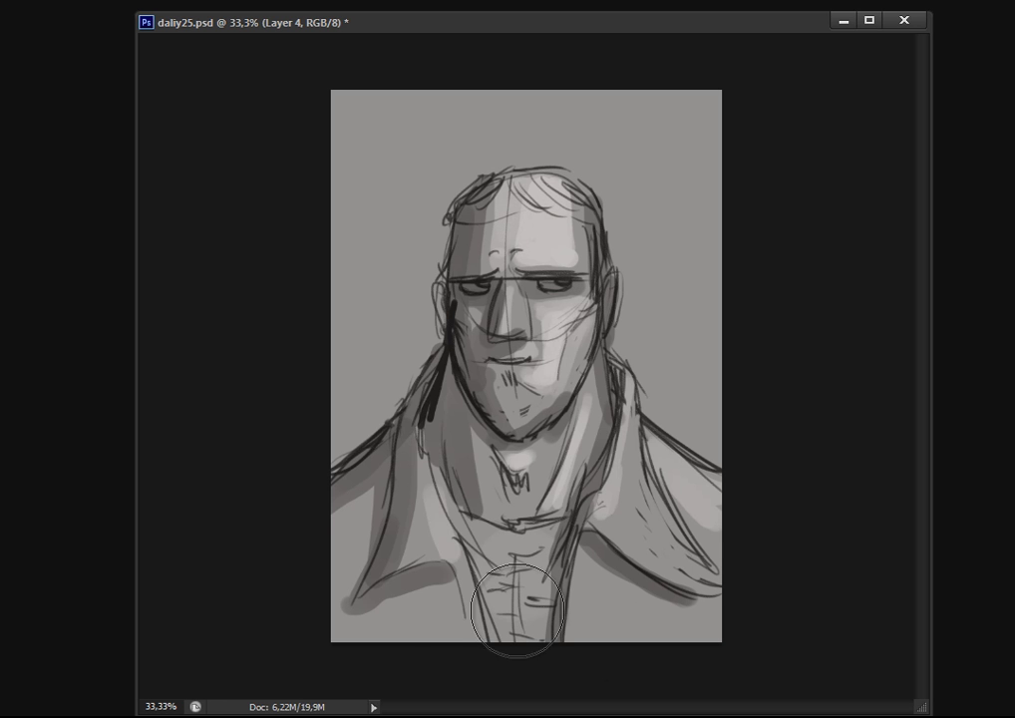
{"action": "left_click_drag", "start_coordinate": [517, 610], "coordinate": [438, 641]}
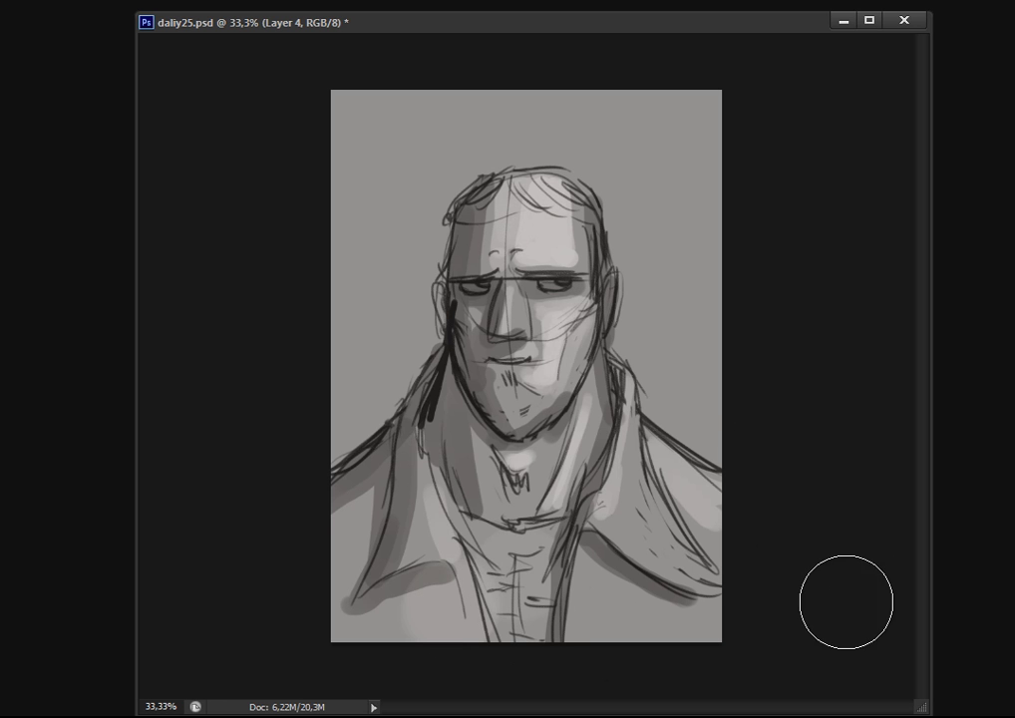
{"action": "key", "text": "bracketleft"}
{"action": "key", "text": "bracketleft"}
{"action": "key", "text": "bracketleft"}
{"action": "mouse_move", "coordinate": [698, 558]}
{"action": "left_mouse_down"}
{"action": "mouse_move", "coordinate": [655, 503]}
{"action": "mouse_move", "coordinate": [659, 459]}
{"action": "left_mouse_up"}
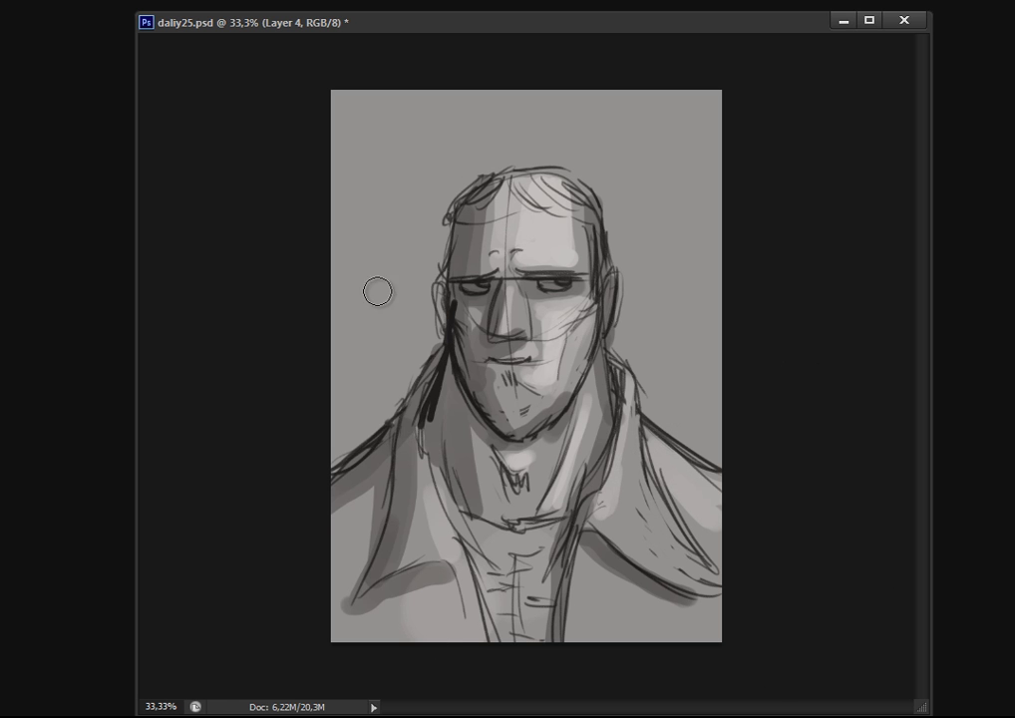
On new layers, deepen the shadows at the ear, nose and collar, and highlight the brow above the lit eye
{"action": "key", "text": "ctrl+shift+alt+n"}
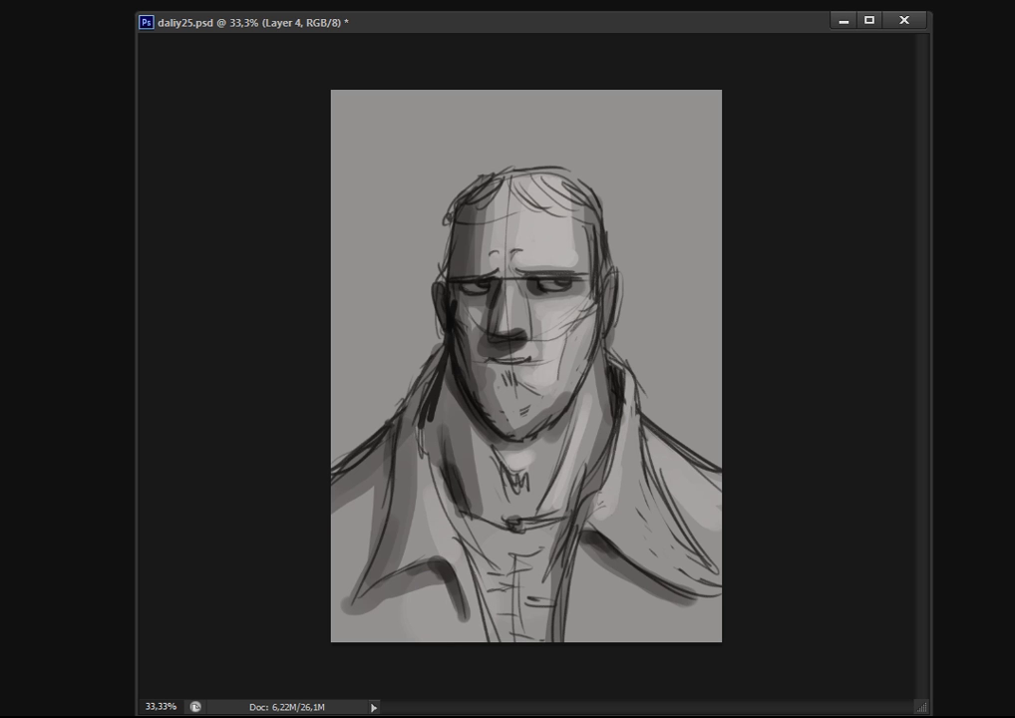
{"action": "key", "text": "ctrl+shift+alt+n"}
{"action": "left_click_drag", "start_coordinate": [574, 252], "coordinate": [516, 252]}
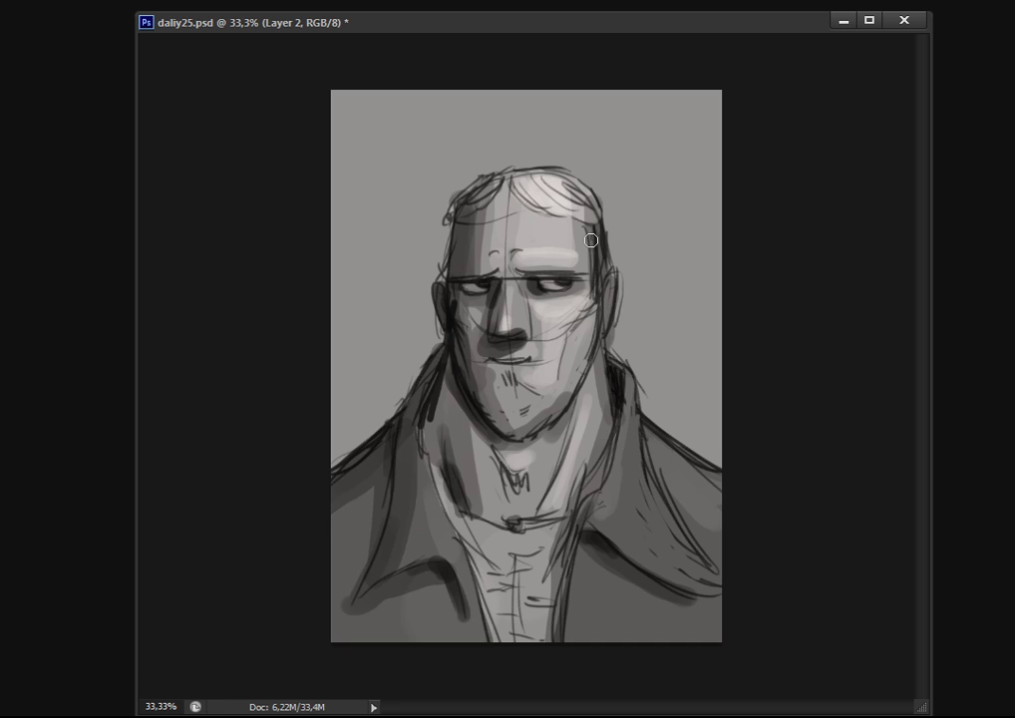
Paint a muted mid-tone over the hair on the lit side of the head
{"action": "key", "text": "v"}
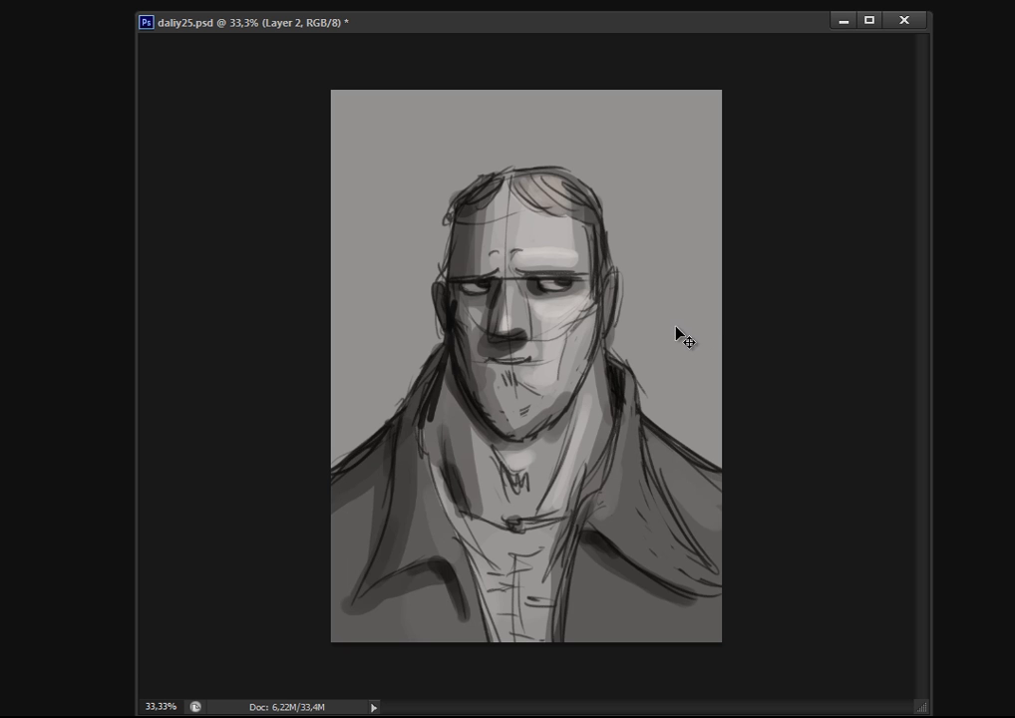
{"action": "key", "text": "b"}
{"action": "mouse_move", "coordinate": [590, 216]}
{"action": "left_mouse_down"}
{"action": "mouse_move", "coordinate": [552, 178]}
{"action": "mouse_move", "coordinate": [495, 180]}
{"action": "mouse_move", "coordinate": [454, 206]}
{"action": "mouse_move", "coordinate": [555, 193]}
{"action": "left_mouse_up"}
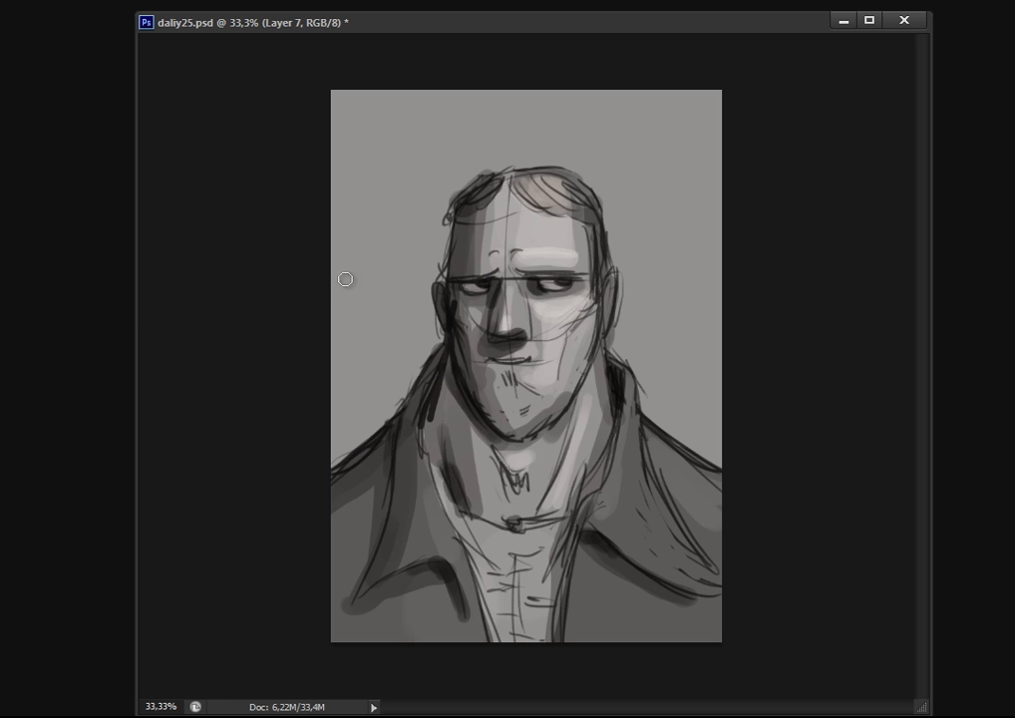
Paint over the sketch lines on the face, neck and collar, blending the grey values into solid shaded forms
{"action": "left_click", "coordinate": [563, 237]}
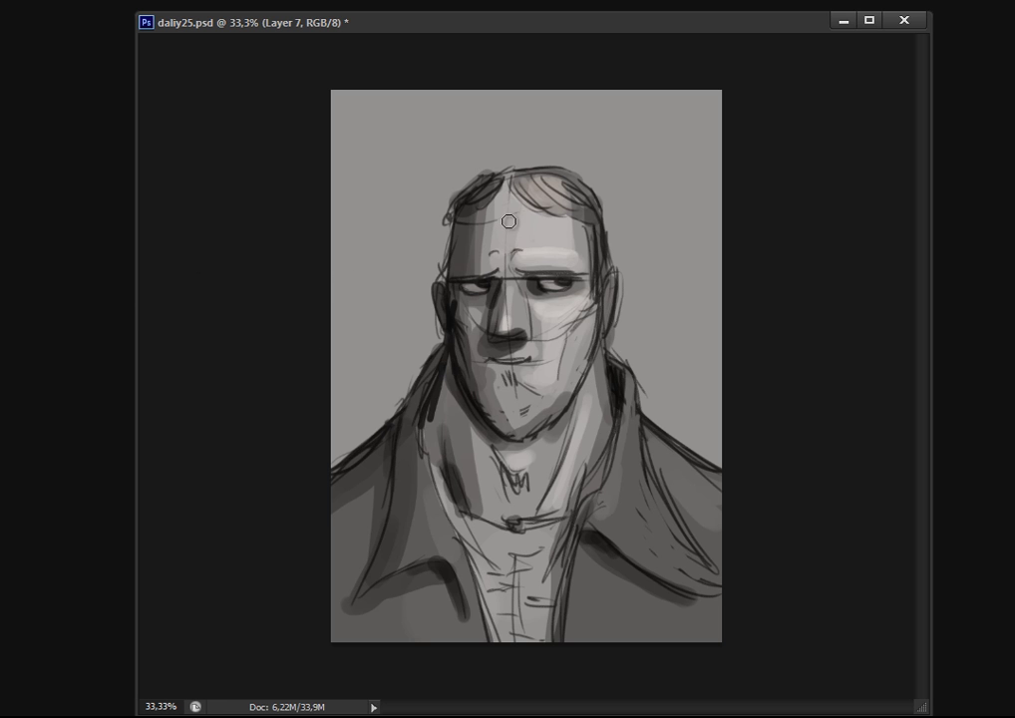
{"action": "key", "text": "ctrl+comma"}
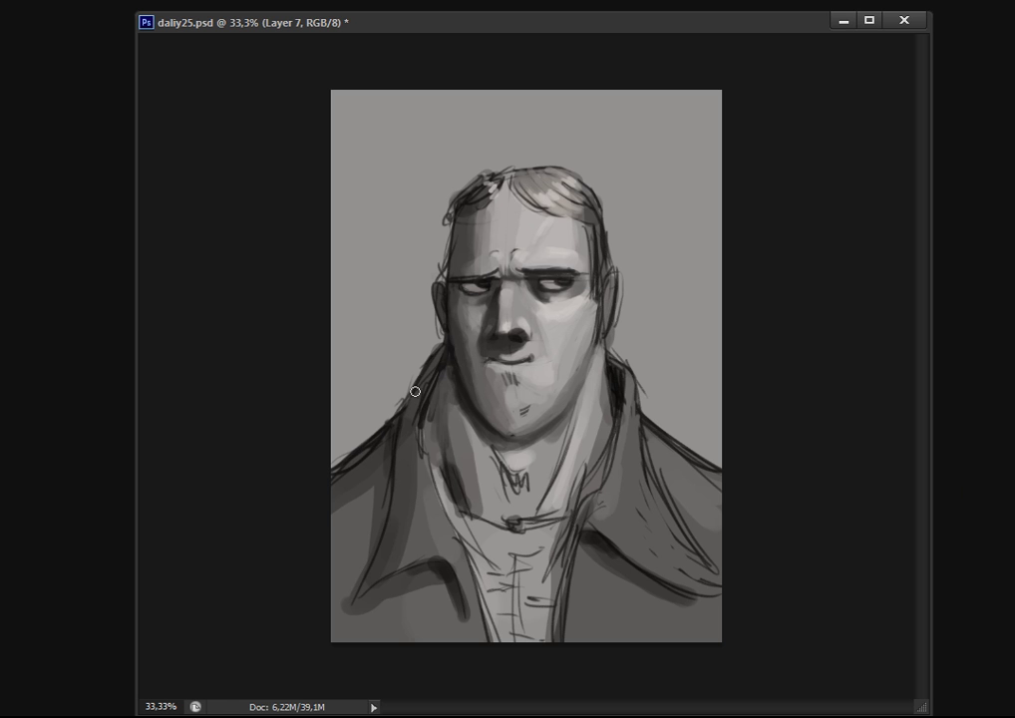
{"action": "left_click_drag", "start_coordinate": [418, 515], "coordinate": [464, 495]}
{"action": "left_click_drag", "start_coordinate": [592, 296], "coordinate": [567, 267]}
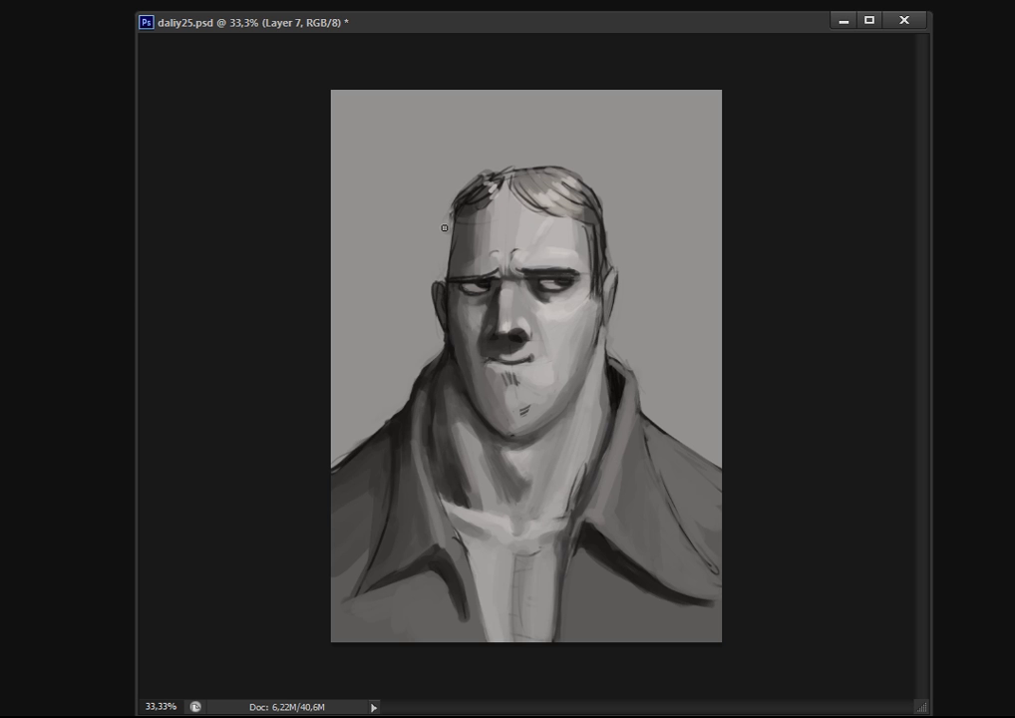
Clean up the stray sketch lines around the hair's outer edge with the background grey
{"action": "left_click_drag", "start_coordinate": [444, 223], "coordinate": [451, 206]}
{"action": "mouse_move", "coordinate": [488, 170]}
{"action": "left_mouse_down"}
{"action": "mouse_move", "coordinate": [468, 175]}
{"action": "mouse_move", "coordinate": [469, 199]}
{"action": "mouse_move", "coordinate": [487, 178]}
{"action": "mouse_move", "coordinate": [512, 175]}
{"action": "left_mouse_up"}
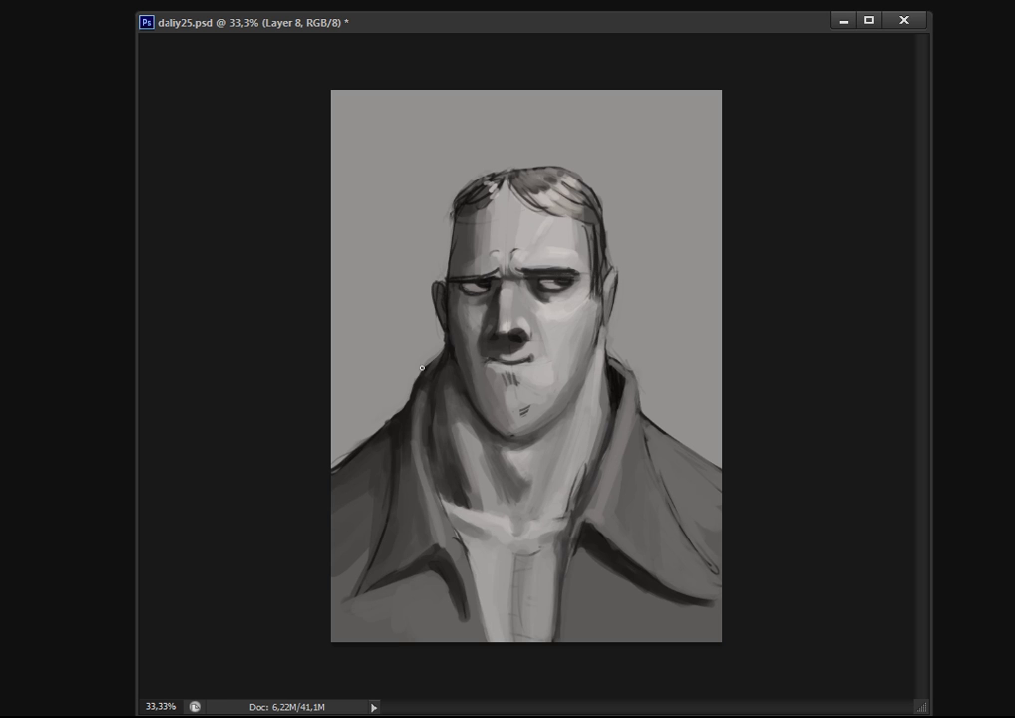
Paint a light rim along the shadowed side of the head, neck, collar and shoulder
{"action": "left_click_drag", "start_coordinate": [449, 224], "coordinate": [453, 264]}
{"action": "left_click_drag", "start_coordinate": [458, 199], "coordinate": [449, 274]}
{"action": "left_click_drag", "start_coordinate": [444, 349], "coordinate": [387, 431]}
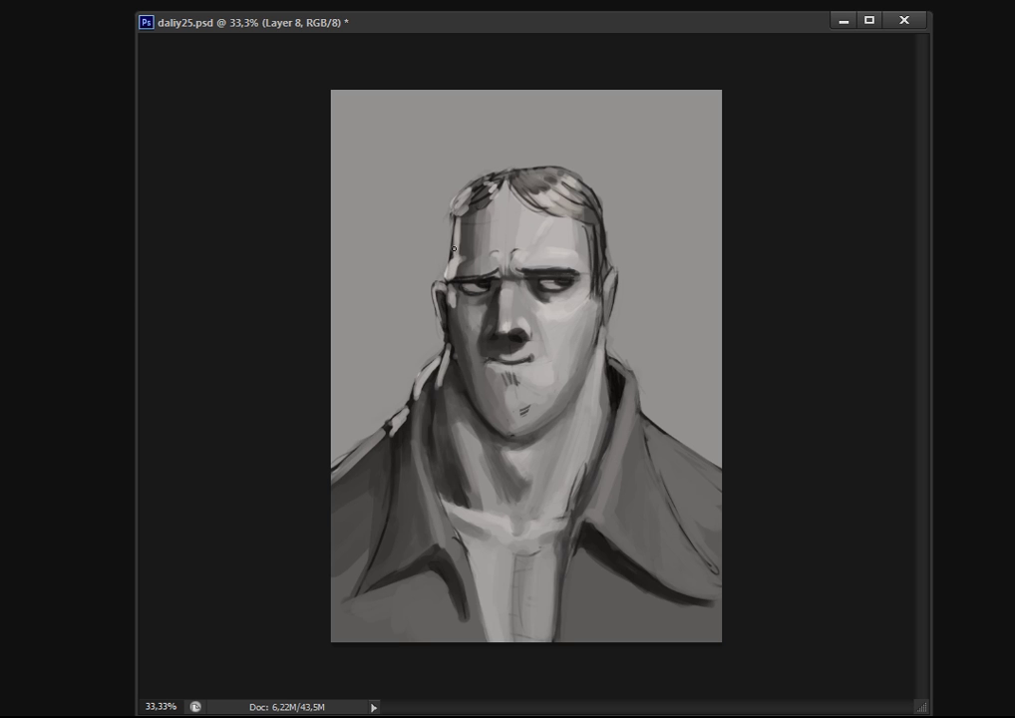
{"action": "left_click_drag", "start_coordinate": [453, 248], "coordinate": [454, 218]}
{"action": "key", "text": "bracketright"}
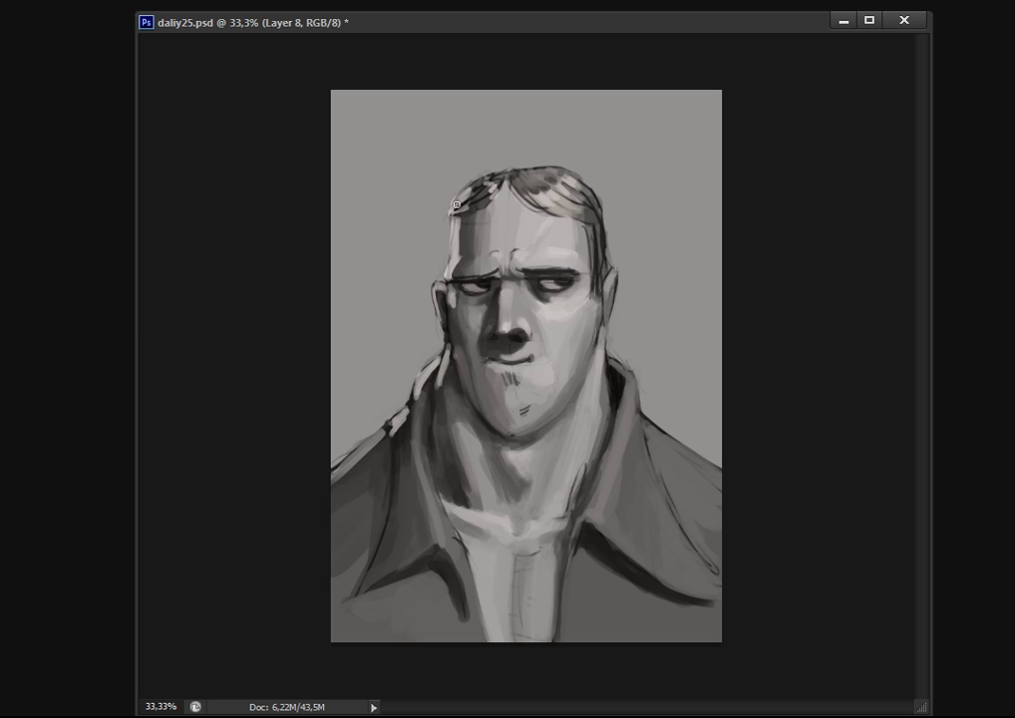
{"action": "left_click_drag", "start_coordinate": [439, 359], "coordinate": [344, 469]}
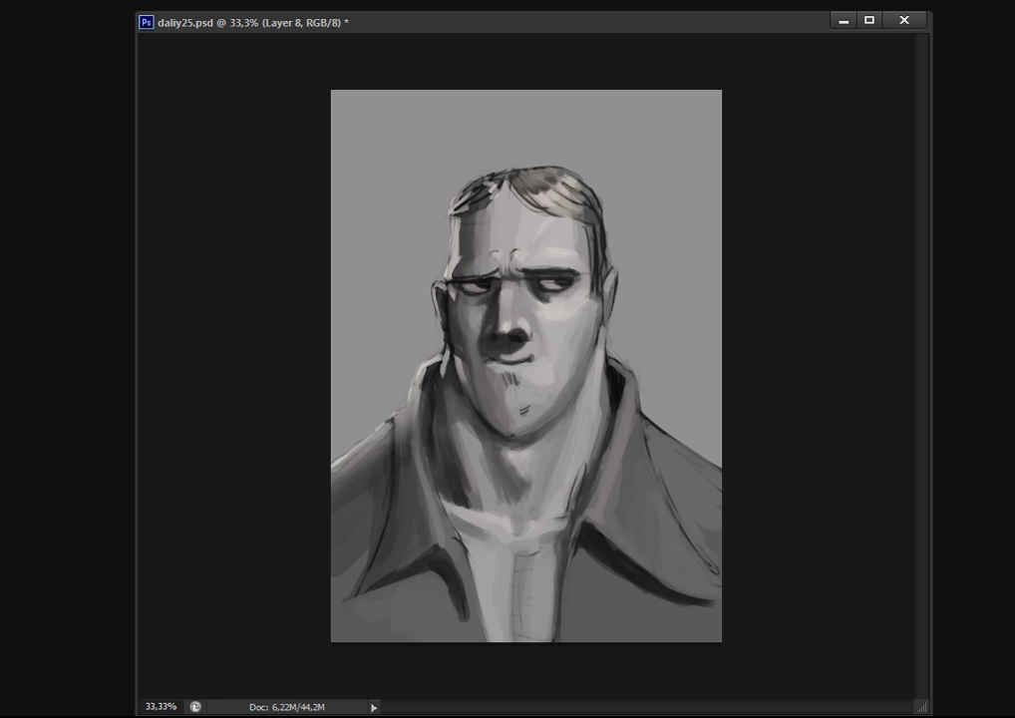
Refine the rim light on the coat's shoulder with a finer brush and touch up the opposite collar
{"action": "key", "text": "bracketleft"}
{"action": "key", "text": "bracketleft"}
{"action": "key", "text": "bracketleft"}
{"action": "key", "text": "bracketleft"}
{"action": "key", "text": "bracketright"}
{"action": "key", "text": "bracketright"}
{"action": "mouse_move", "coordinate": [387, 424]}
{"action": "left_mouse_down"}
{"action": "mouse_move", "coordinate": [344, 474]}
{"action": "mouse_move", "coordinate": [389, 457]}
{"action": "left_mouse_up"}
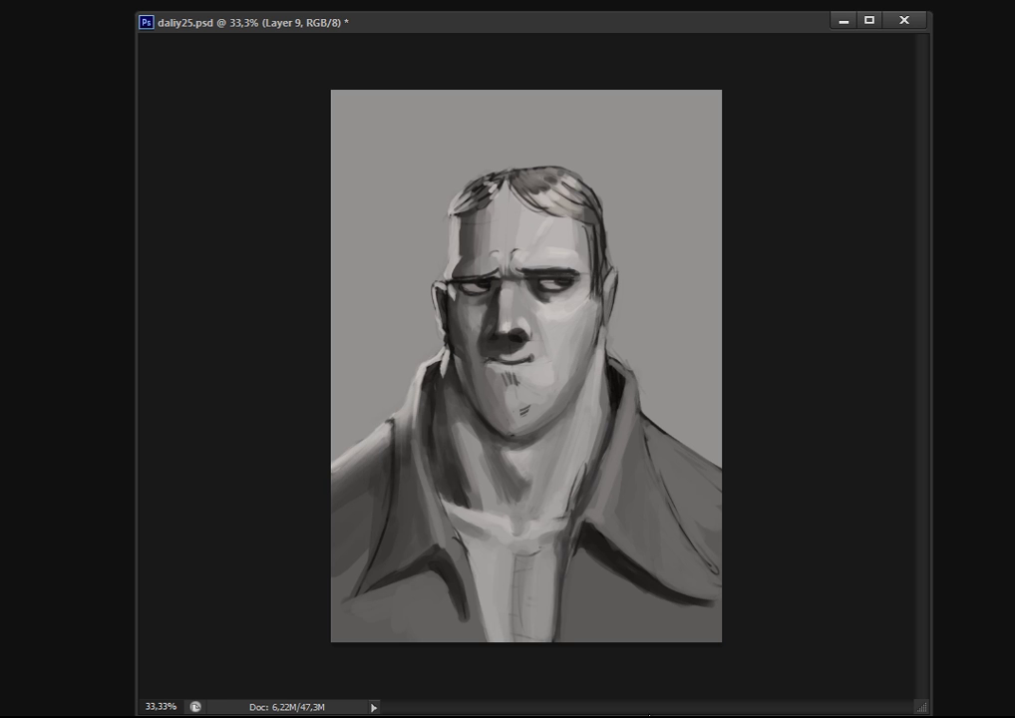
{"action": "left_click_drag", "start_coordinate": [639, 497], "coordinate": [636, 477]}
{"action": "left_click_drag", "start_coordinate": [640, 363], "coordinate": [651, 381]}
Paint a flat light-grey disc in the empty upper-right corner of the canvas with a large brush
{"action": "key", "text": "bracketright"}
{"action": "key", "text": "bracketright"}
{"action": "key", "text": "bracketright"}
{"action": "mouse_move", "coordinate": [657, 136]}
{"action": "left_mouse_down"}
{"action": "mouse_move", "coordinate": [646, 159]}
{"action": "mouse_move", "coordinate": [662, 140]}
{"action": "left_mouse_up"}
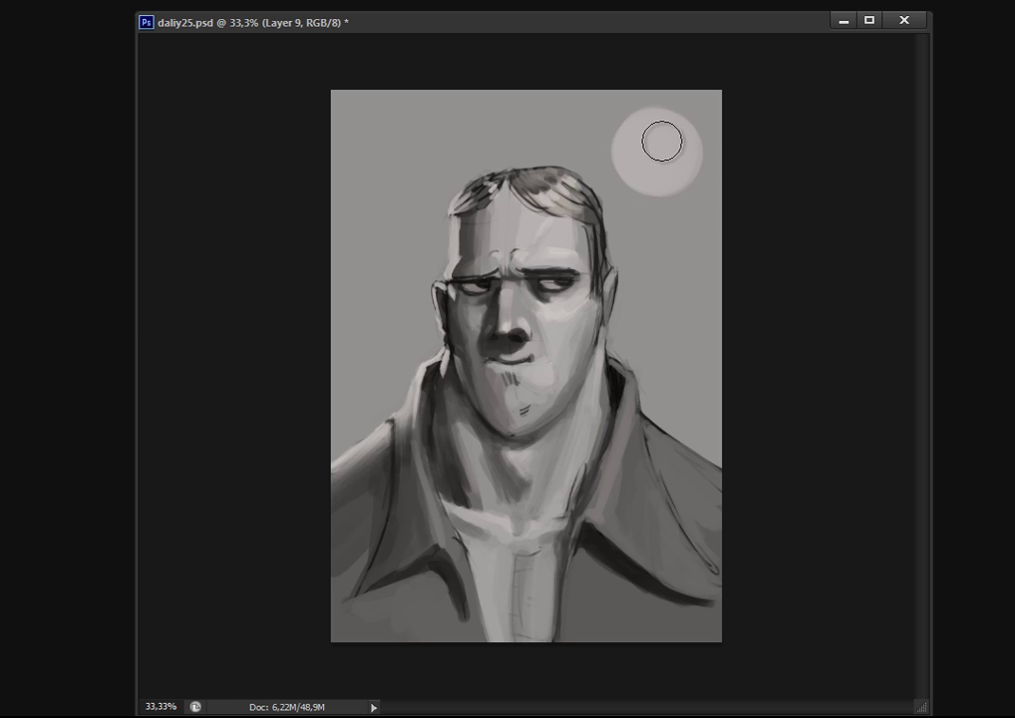
Shade the disc into a sphere, with a dark shadow along its lower edge and a soft highlight near the top
{"action": "key", "text": "bracketleft"}
{"action": "key", "text": "bracketleft"}
{"action": "key", "text": "bracketleft"}
{"action": "left_click", "coordinate": [561, 242], "text": "alt"}
{"action": "mouse_move", "coordinate": [629, 181]}
{"action": "left_mouse_down"}
{"action": "mouse_move", "coordinate": [643, 157]}
{"action": "mouse_move", "coordinate": [666, 157]}
{"action": "mouse_move", "coordinate": [628, 171]}
{"action": "left_mouse_up"}
{"action": "key", "text": "bracketleft"}
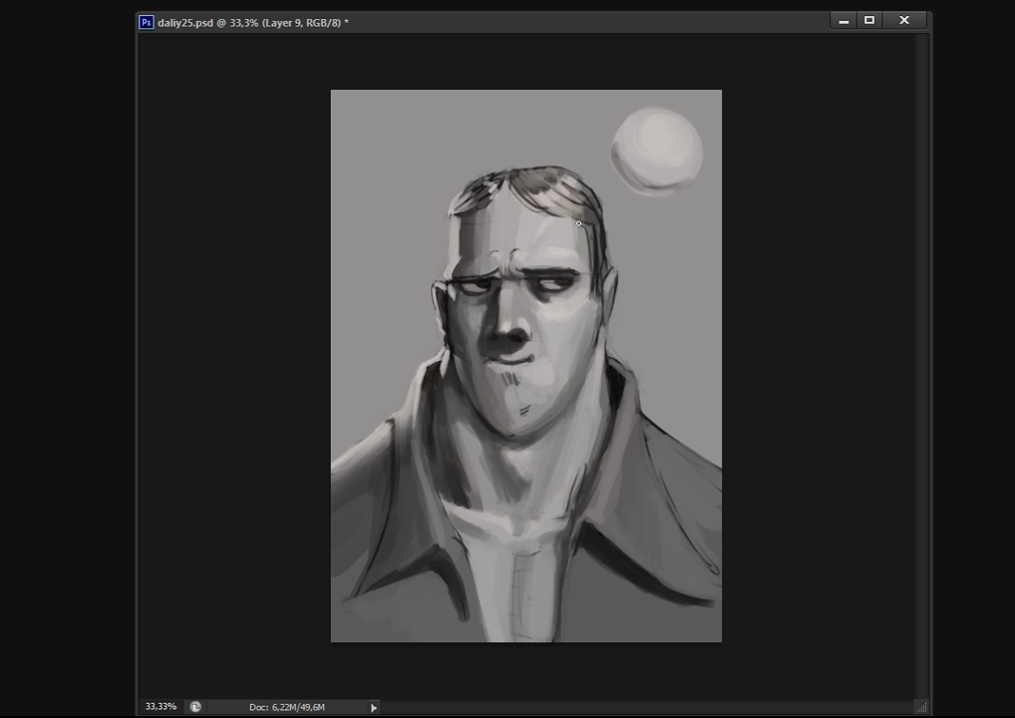
{"action": "left_click_drag", "start_coordinate": [678, 124], "coordinate": [654, 143]}
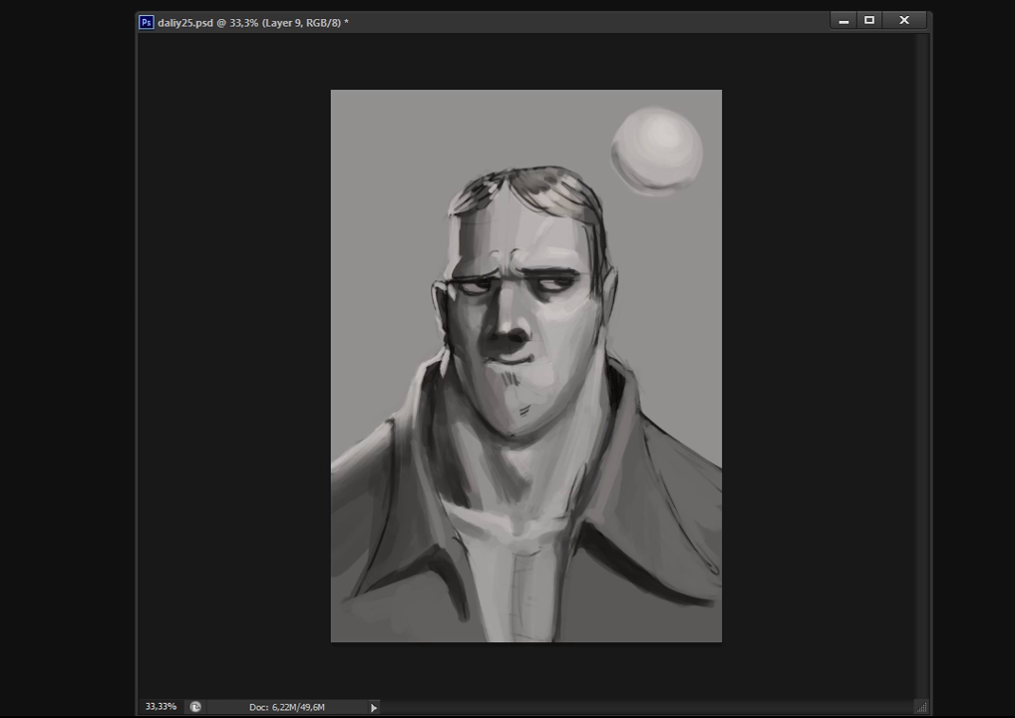